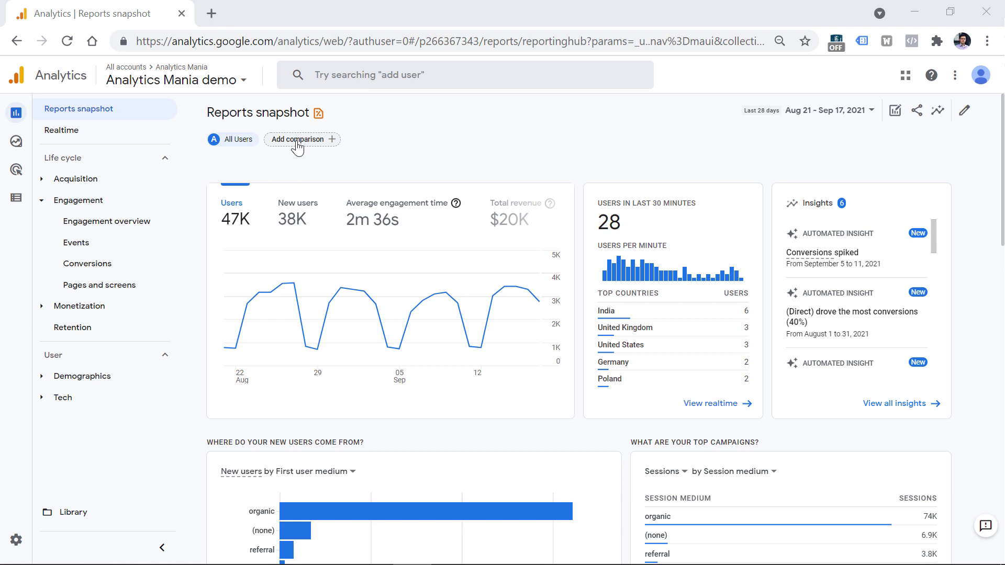
Open and dismiss the comparison builder, then check and close the current comparisons list
{"action": "left_click", "coordinate": [297, 141]}
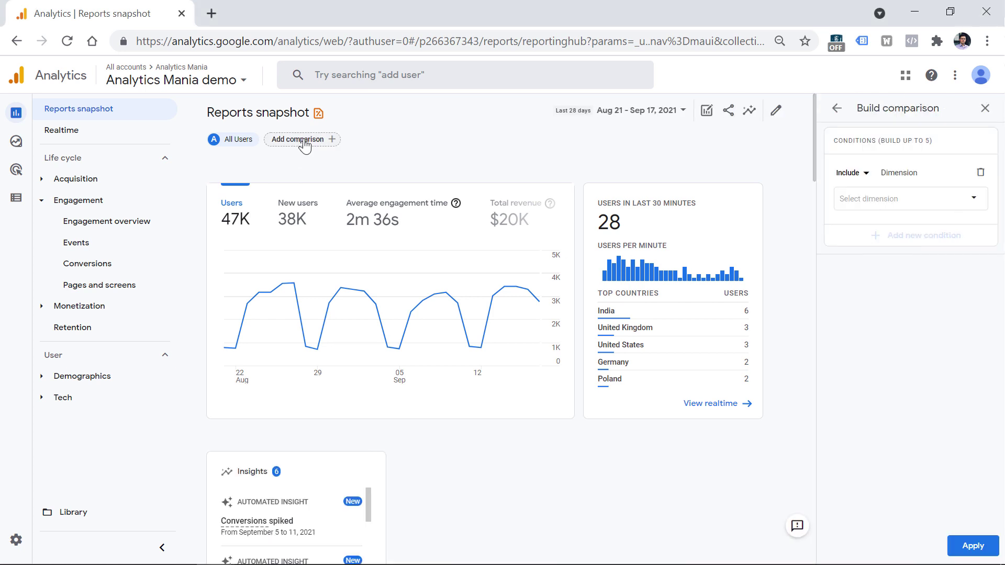
{"action": "key", "text": "Escape"}
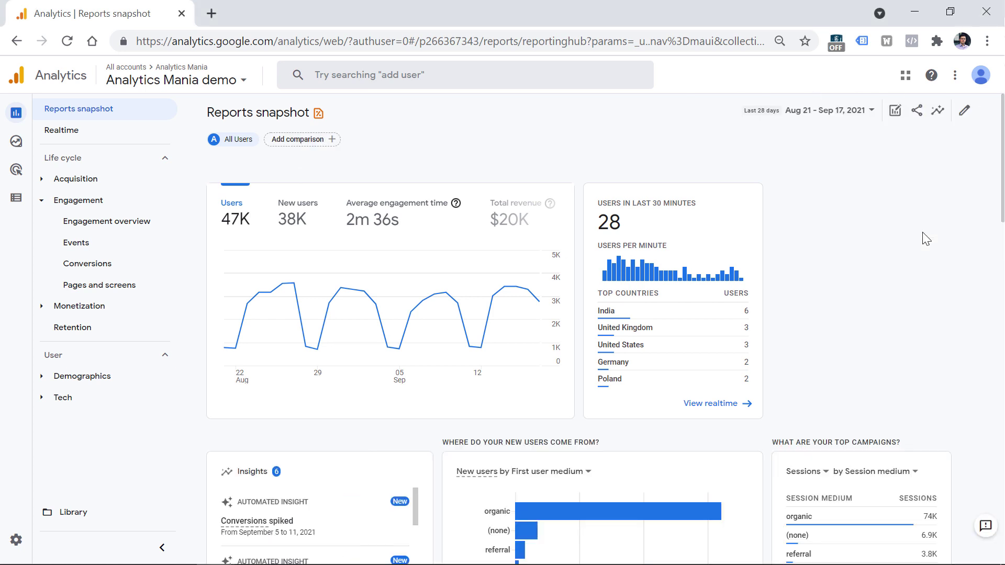
{"action": "left_click", "coordinate": [896, 116]}
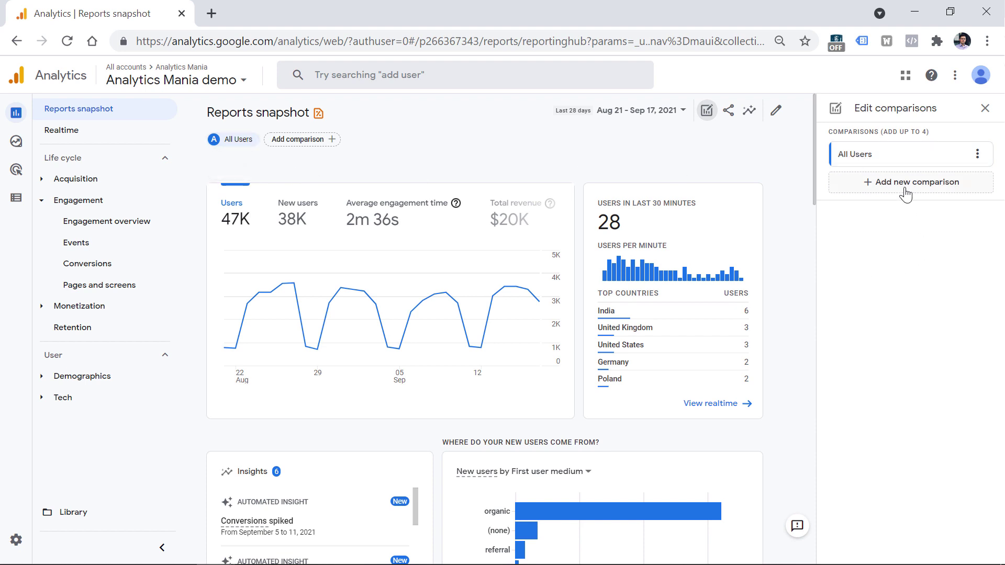
{"action": "left_click", "coordinate": [984, 107]}
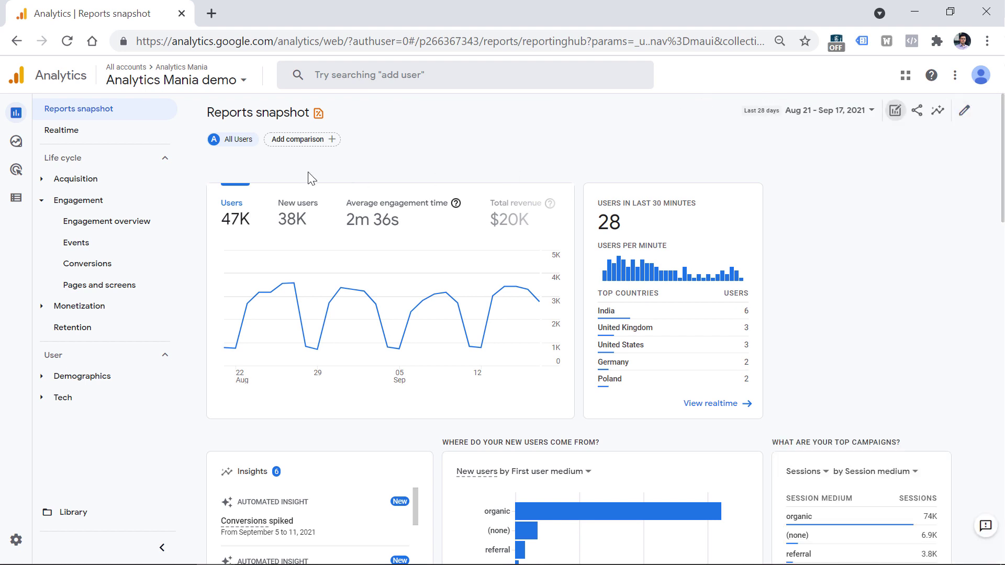
Start a new Include comparison using Audience name as the dimension, and list its audience values
{"action": "left_click", "coordinate": [303, 140]}
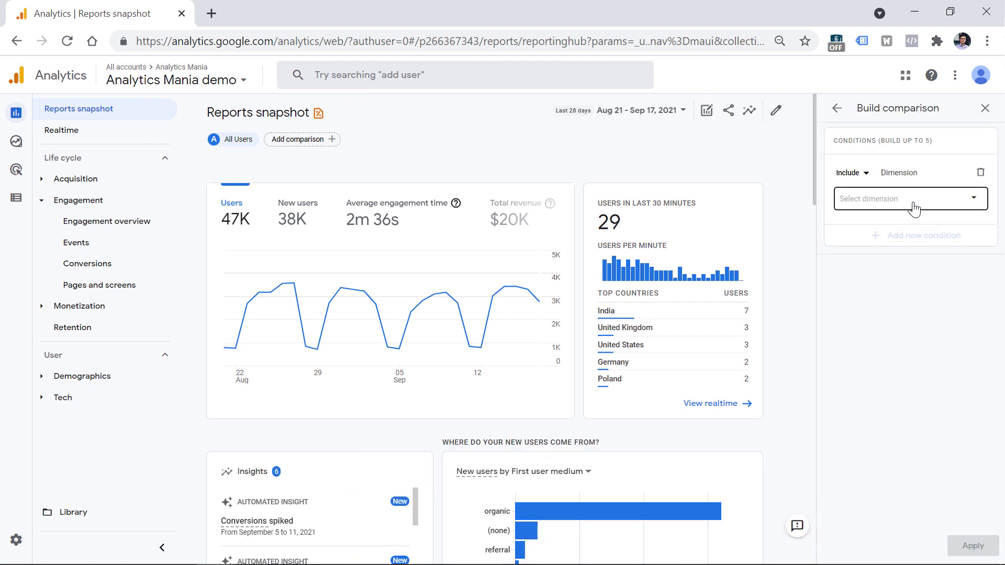
{"action": "left_click", "coordinate": [854, 173]}
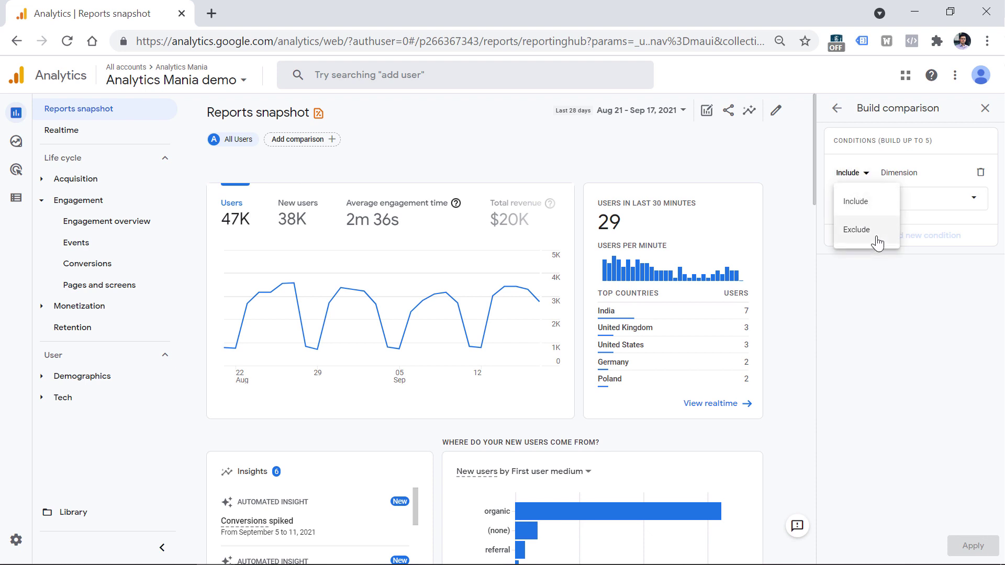
{"action": "left_click", "coordinate": [900, 231]}
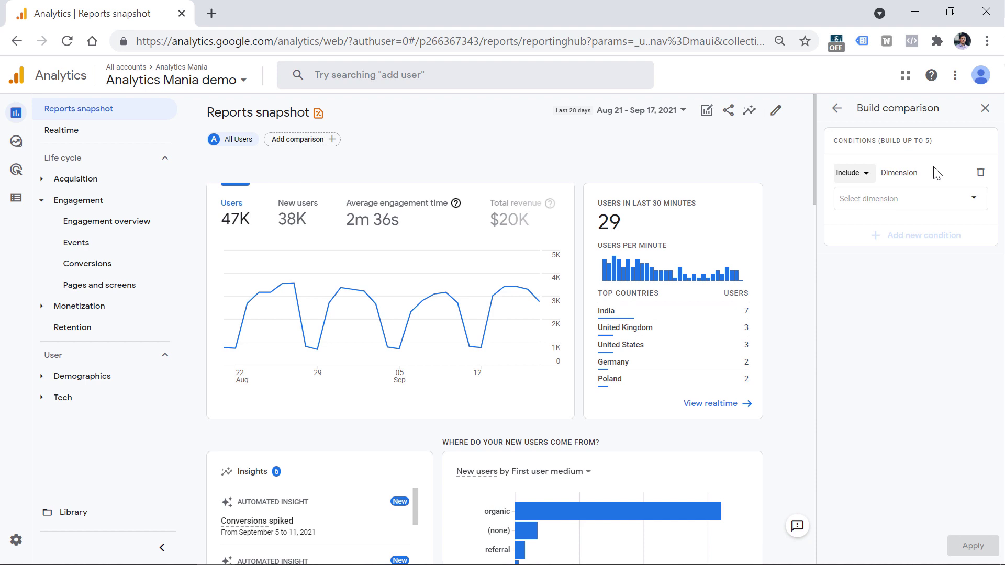
{"action": "left_click", "coordinate": [926, 198]}
{"action": "left_click", "coordinate": [898, 256]}
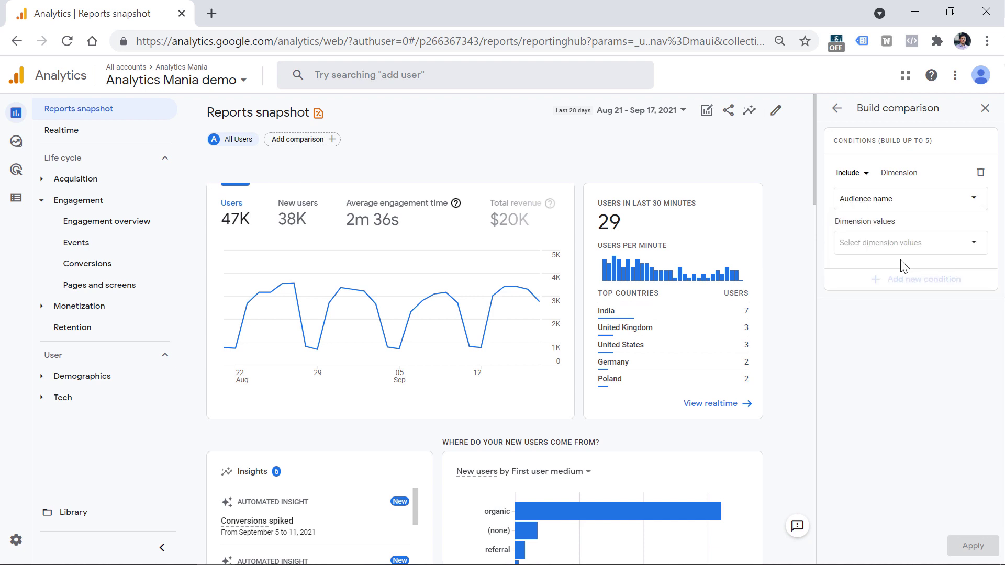
{"action": "left_click", "coordinate": [901, 247]}
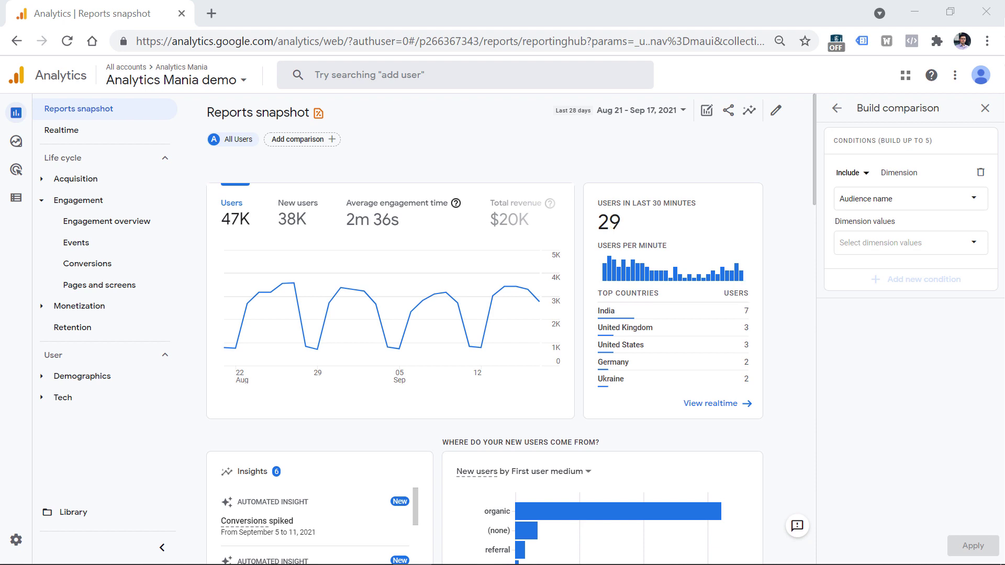
Switch the dimension to Country, search 'united', select United States, and apply the comparison
{"action": "left_click", "coordinate": [913, 203]}
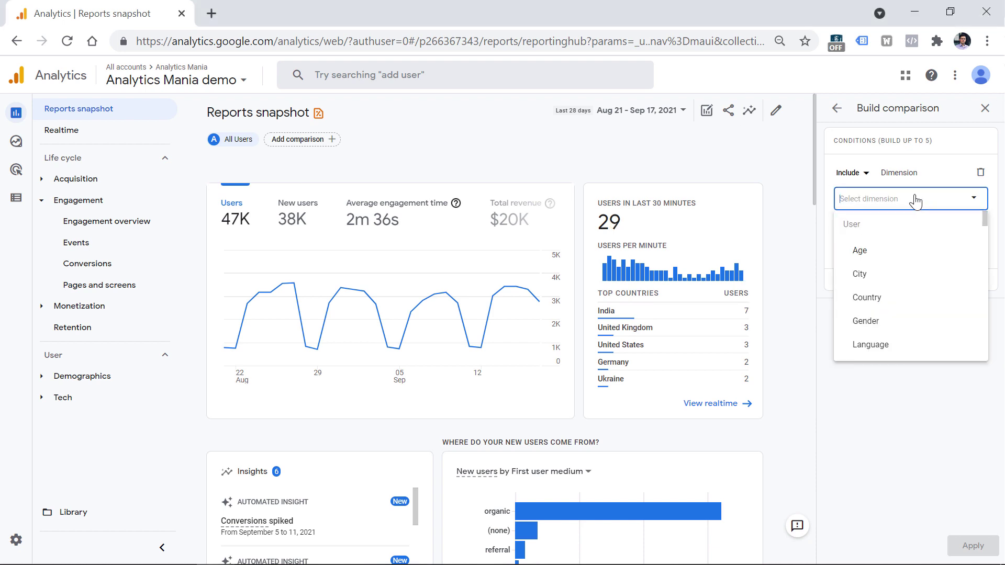
{"action": "left_click", "coordinate": [882, 305]}
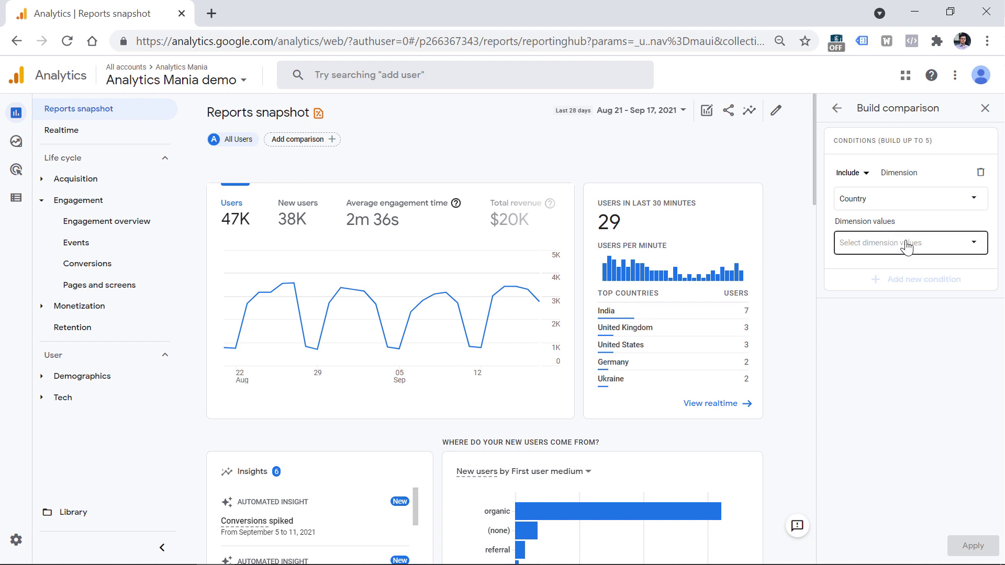
{"action": "left_click", "coordinate": [908, 245]}
{"action": "type", "text": "united"}
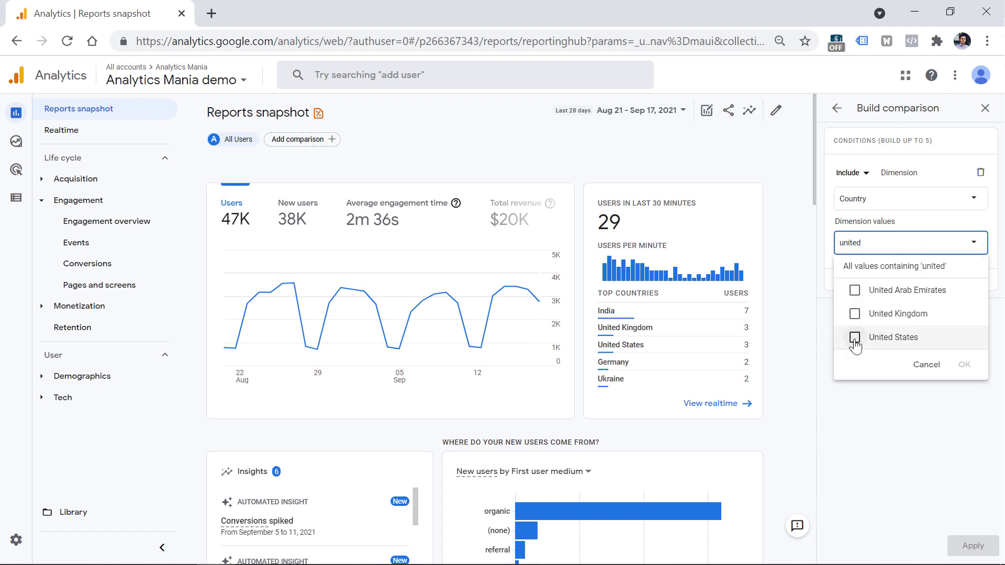
{"action": "left_click", "coordinate": [855, 338]}
{"action": "left_click", "coordinate": [964, 365]}
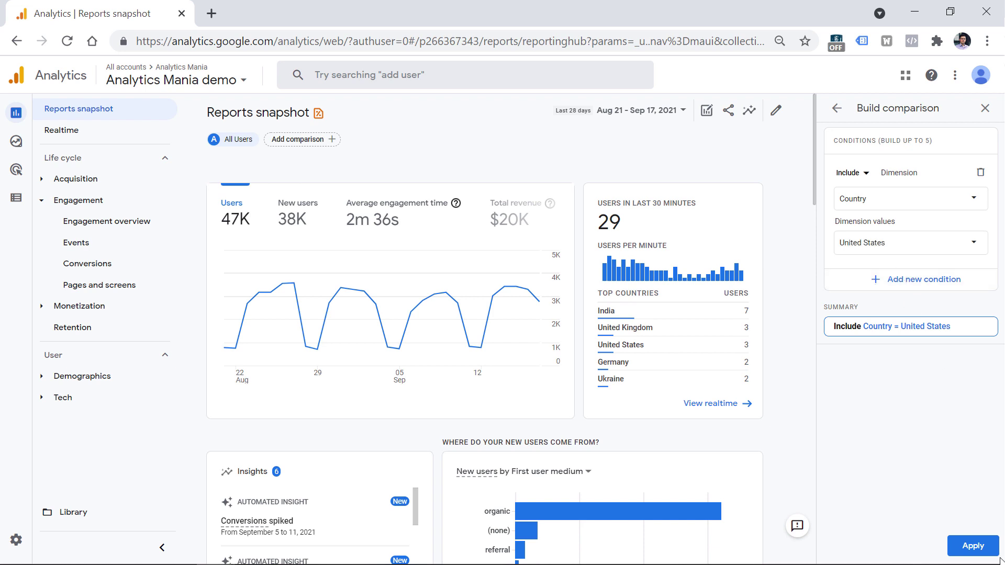
{"action": "left_click", "coordinate": [972, 546]}
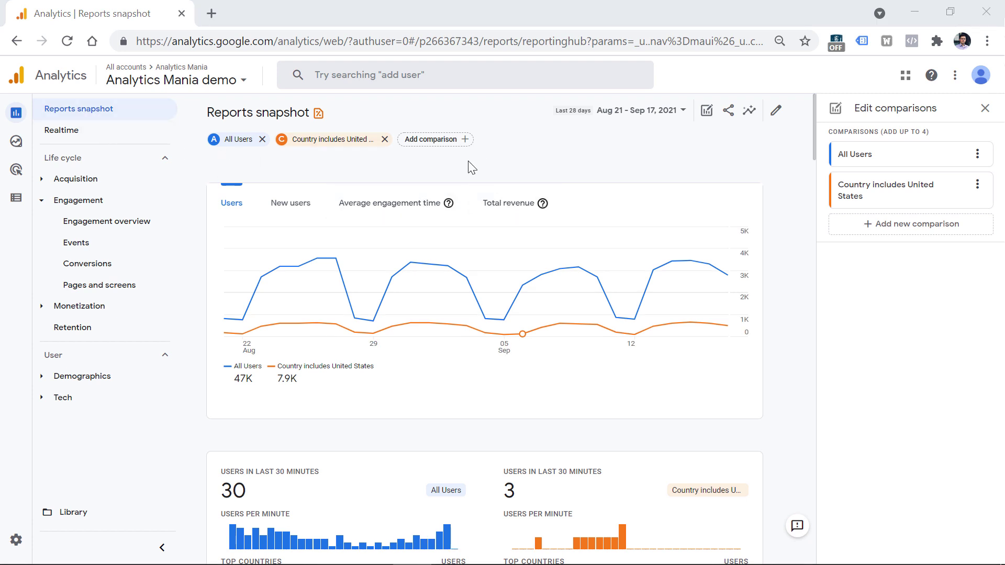
{"action": "scroll", "coordinate": [476, 442], "scroll_direction": "down", "scroll_amount": 5}
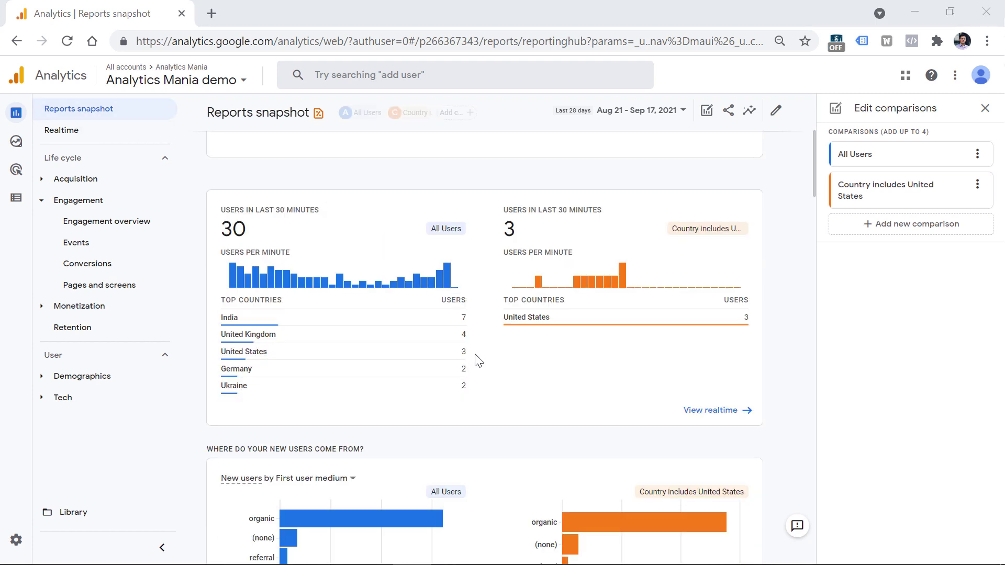
{"action": "scroll", "coordinate": [476, 359], "scroll_direction": "up", "scroll_amount": 5}
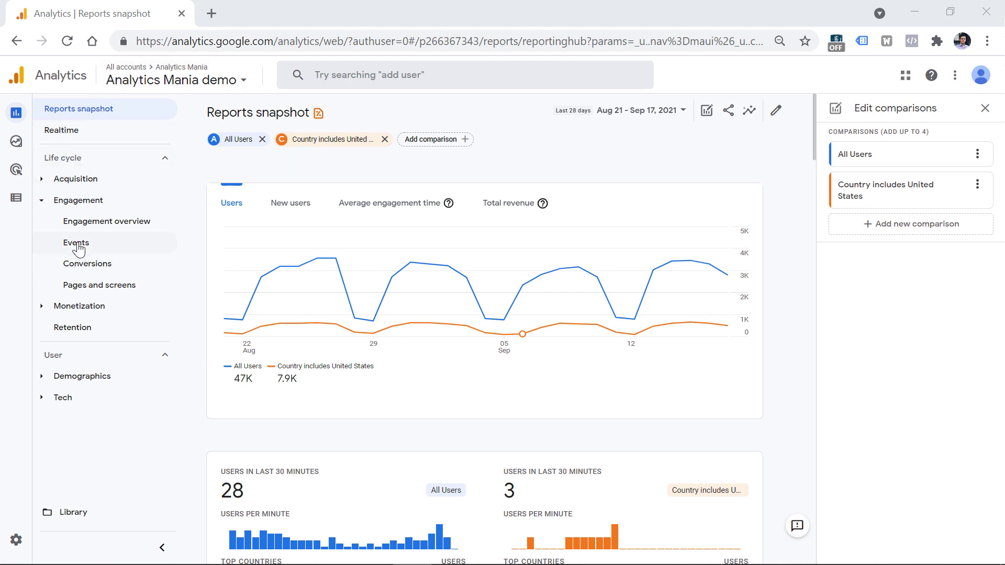
Open the Events report, review its table, and remove the All Users and United States comparison chips
{"action": "left_click", "coordinate": [78, 243]}
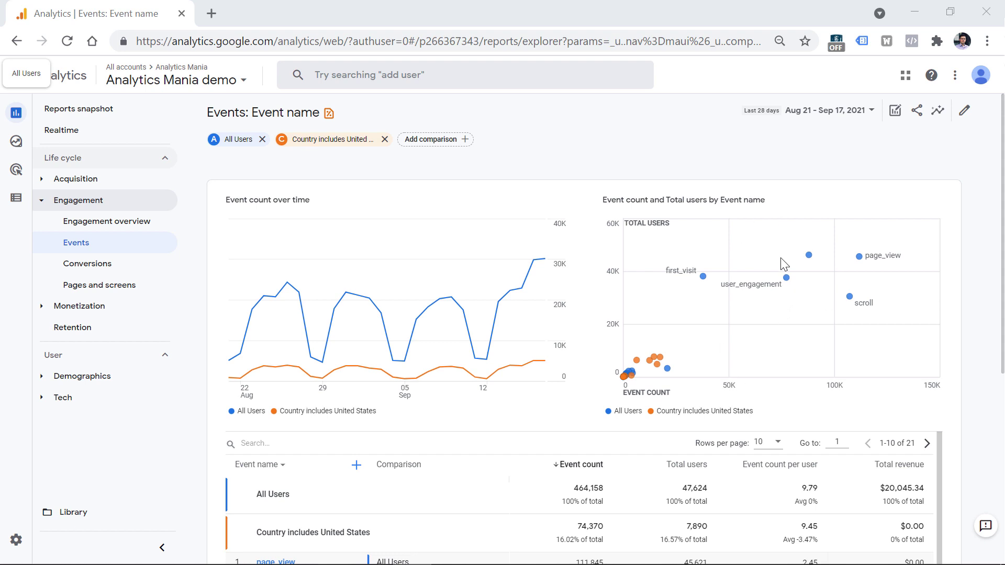
{"action": "scroll", "coordinate": [766, 204], "scroll_direction": "down", "scroll_amount": 5}
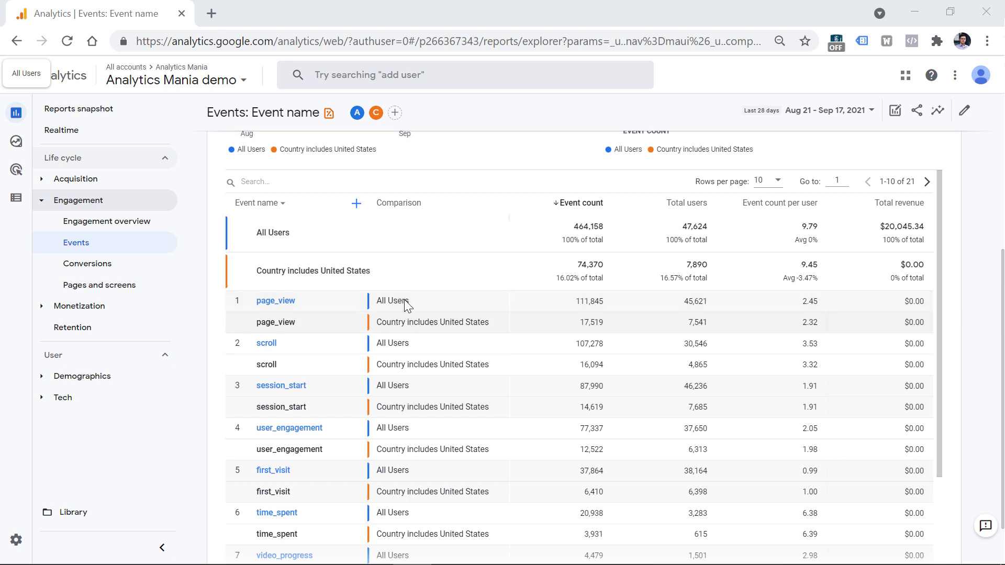
{"action": "scroll", "coordinate": [554, 166], "scroll_direction": "up", "scroll_amount": 5}
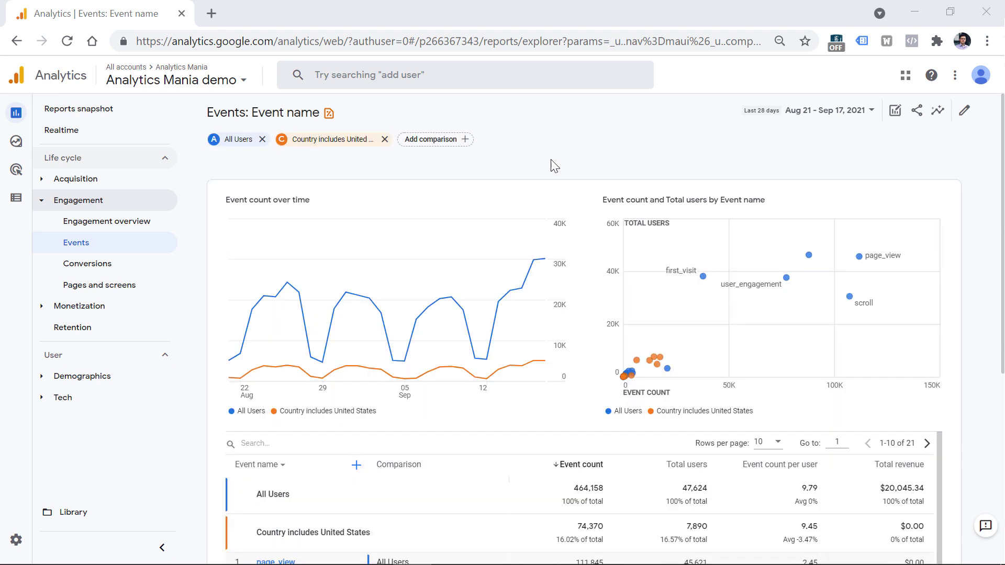
{"action": "left_click", "coordinate": [262, 140]}
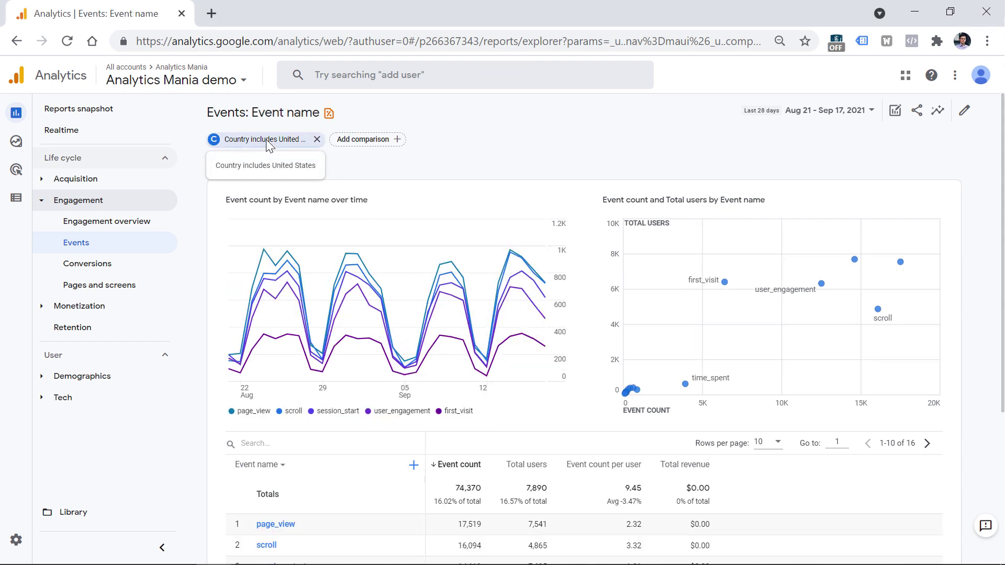
{"action": "left_click", "coordinate": [317, 139]}
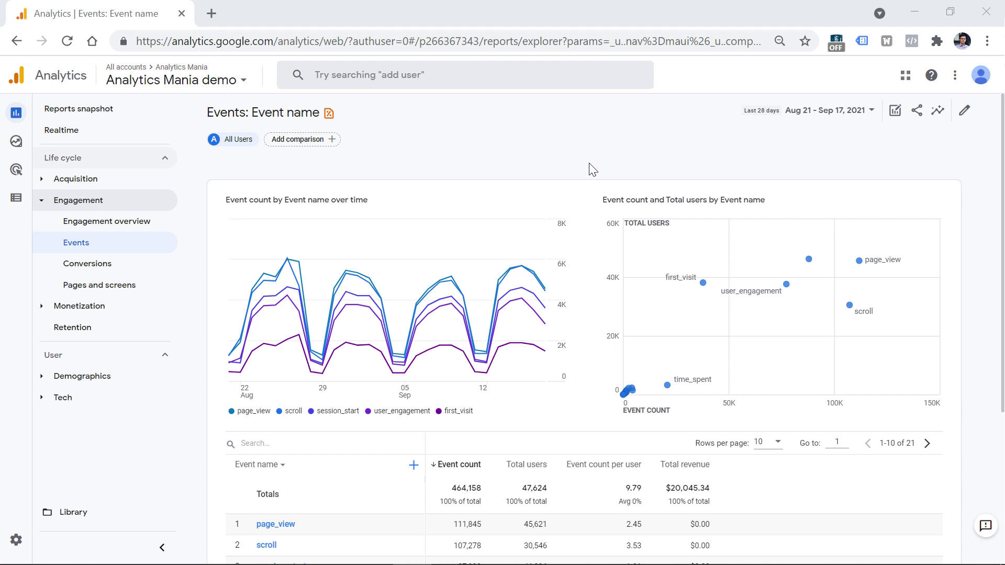
Bring up the Events report's comparisons editor, which lists only All Users
{"action": "mouse_move", "coordinate": [17, 140]}
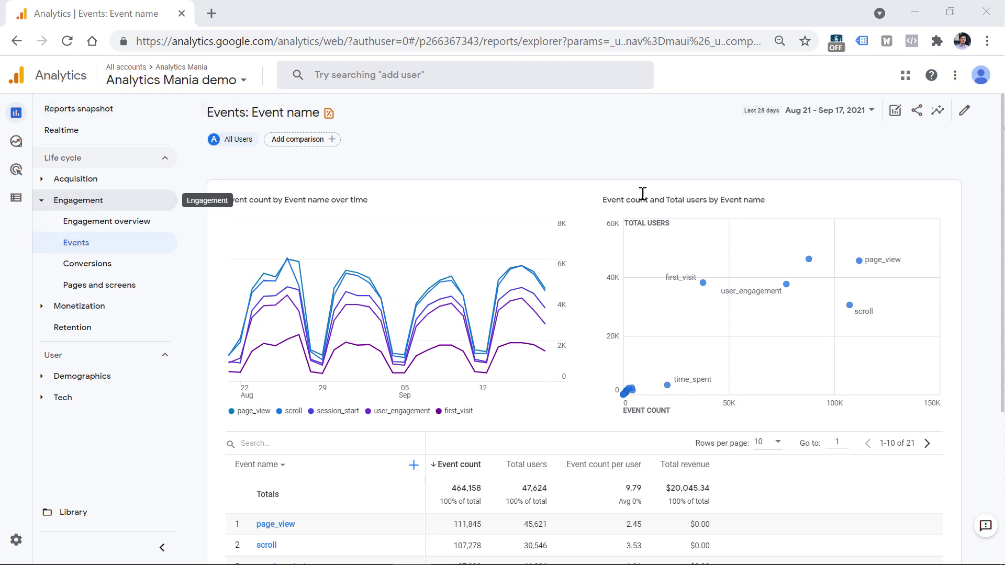
Open the Events report's comparisons editor and scroll down to review the events table
{"action": "left_click", "coordinate": [895, 110]}
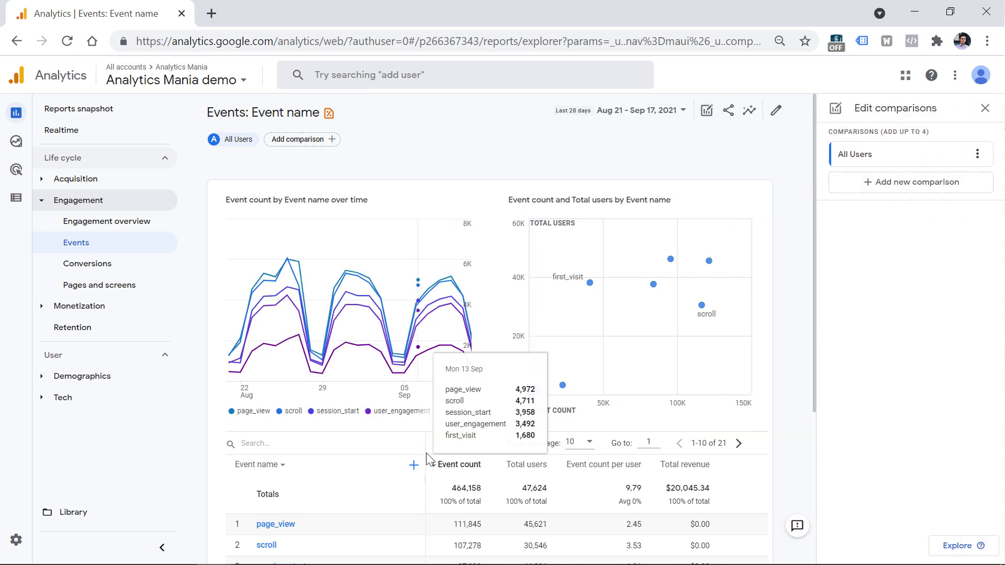
{"action": "scroll", "coordinate": [449, 454], "scroll_direction": "down", "scroll_amount": 5}
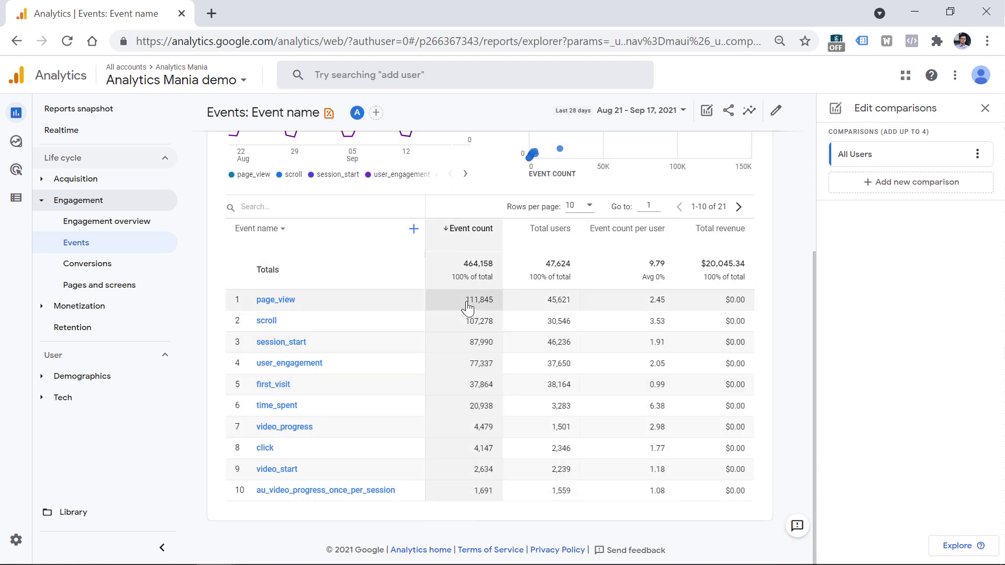
{"action": "mouse_move", "coordinate": [18, 140]}
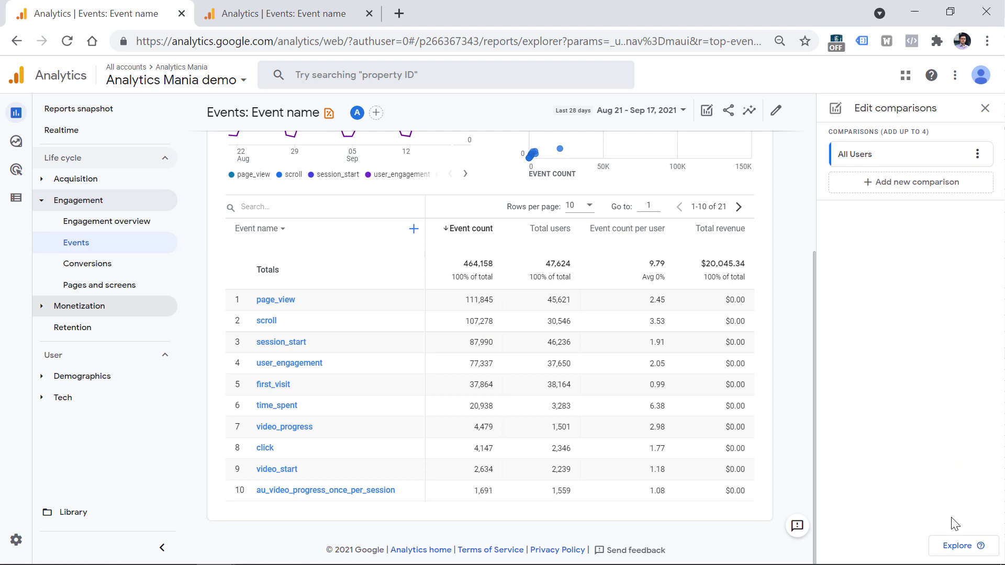
Send the Events report to Explore, then open the comparisons editor on Pages and screens
{"action": "left_click", "coordinate": [960, 547]}
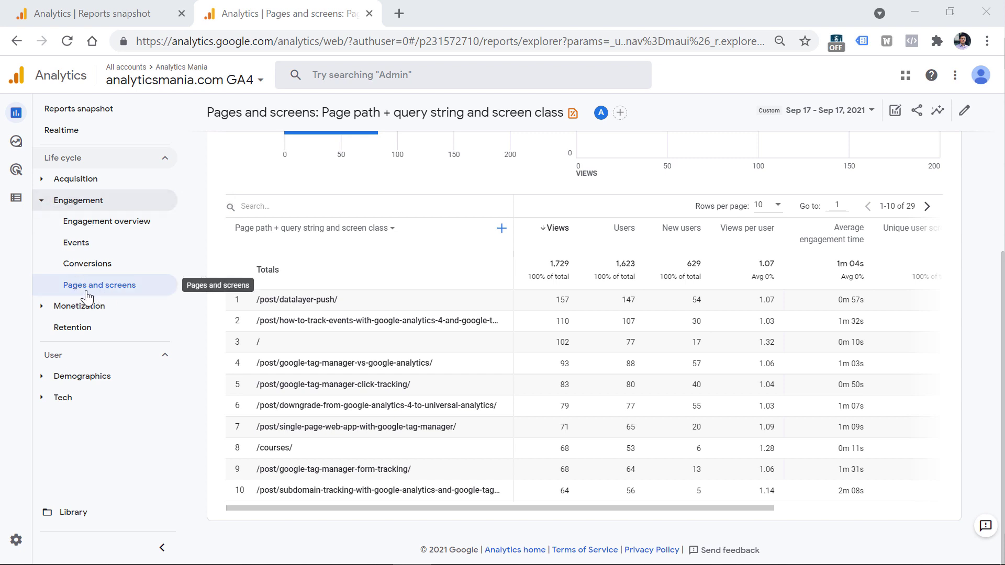
{"action": "scroll", "coordinate": [895, 115], "scroll_direction": "up", "scroll_amount": 5}
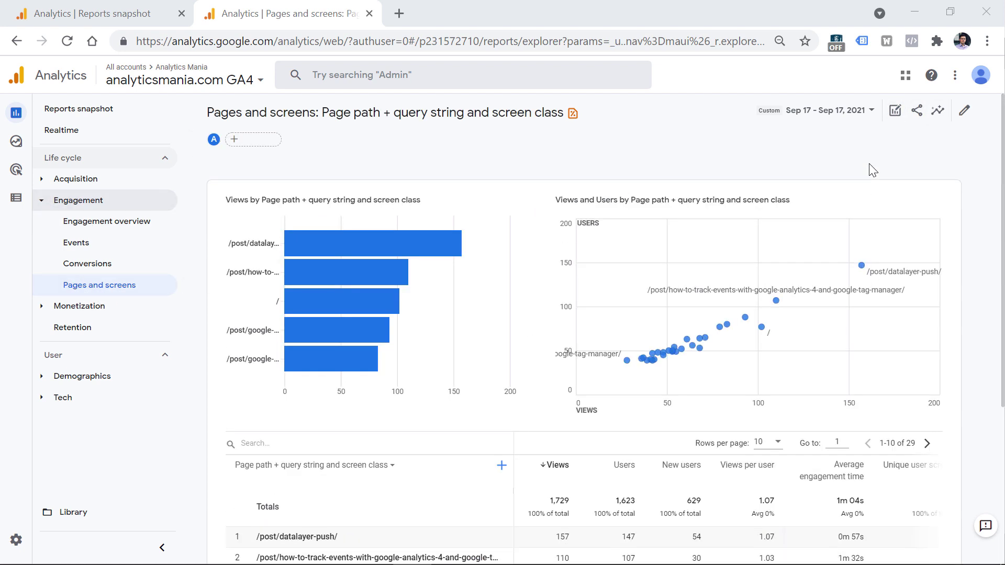
{"action": "left_click", "coordinate": [895, 112]}
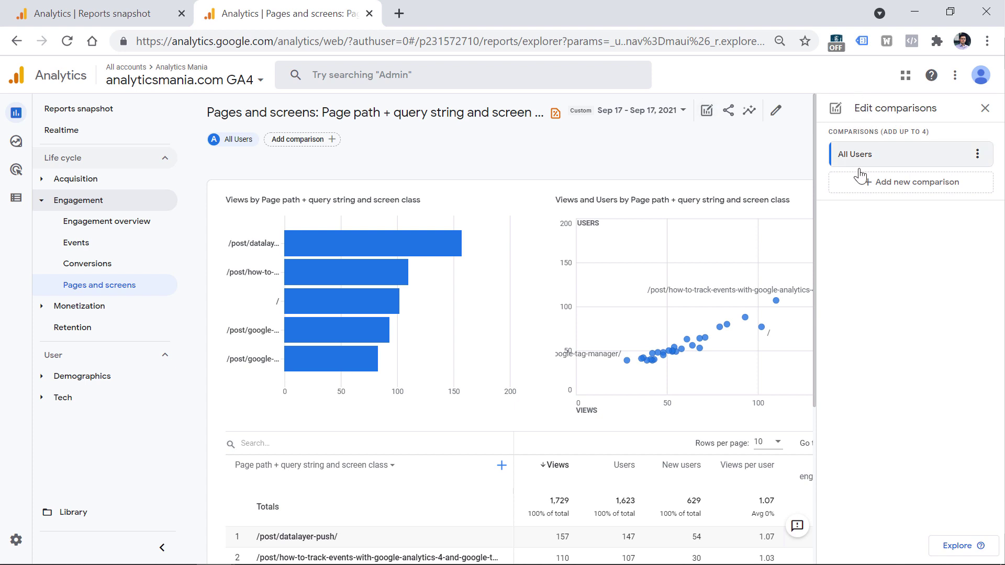
Open Pages and screens as an exploration and scroll across all its metric columns
{"action": "left_click", "coordinate": [962, 544]}
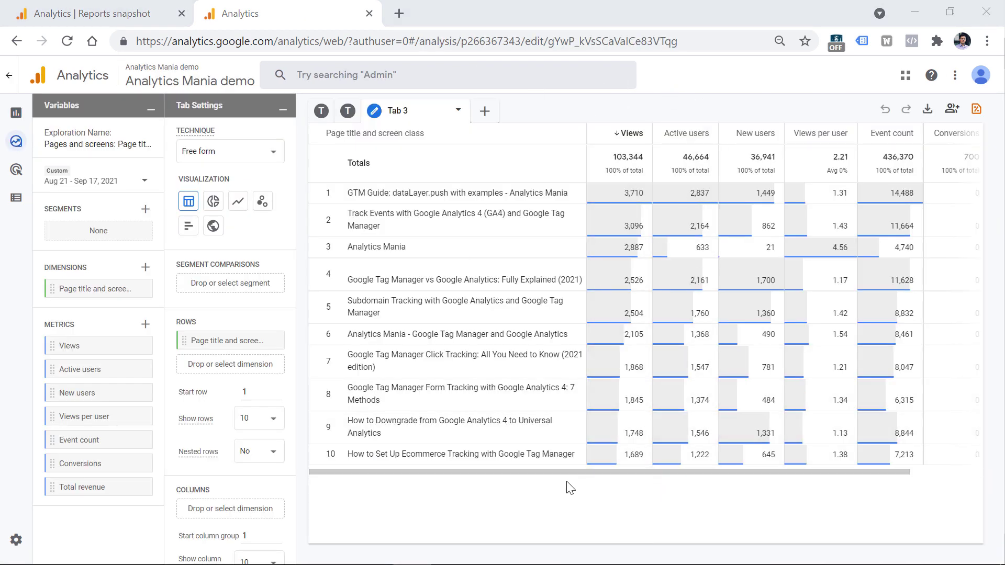
{"action": "left_click_drag", "start_coordinate": [564, 472], "coordinate": [736, 472]}
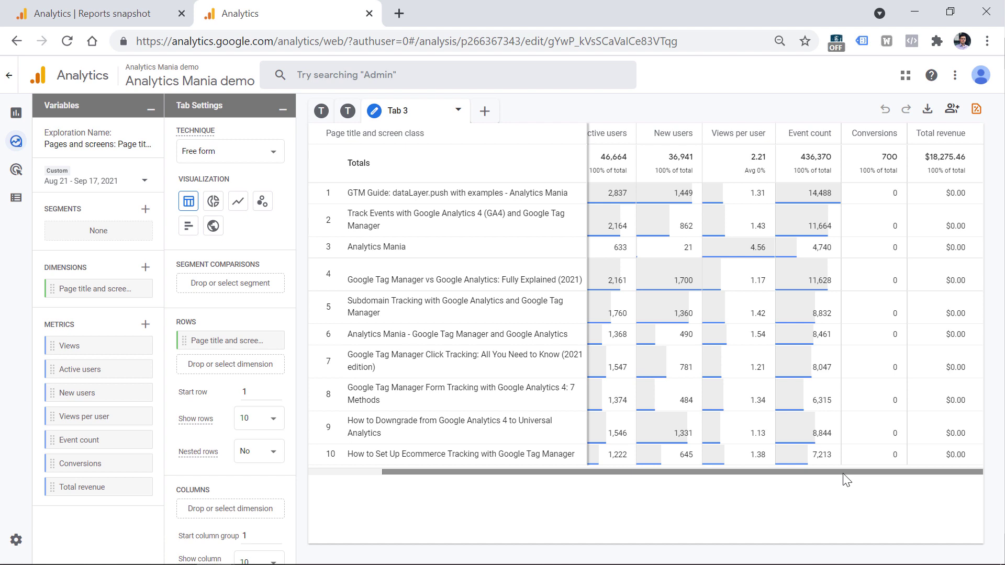
{"action": "scroll", "coordinate": [844, 474], "scroll_direction": "left", "scroll_amount": 3}
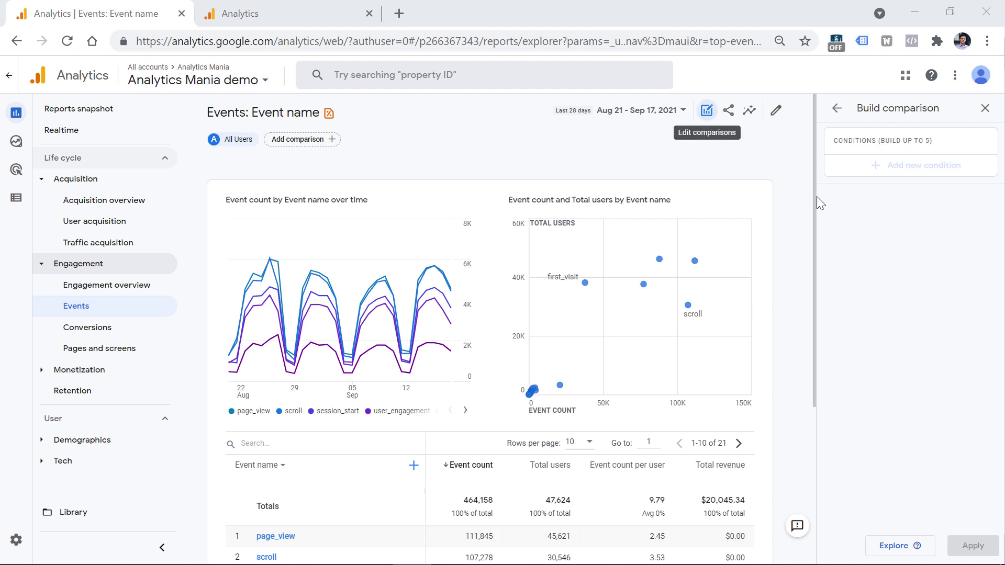
Reload the Events report, then open and close the comparisons editor so it shows no panel
{"action": "left_click", "coordinate": [912, 182]}
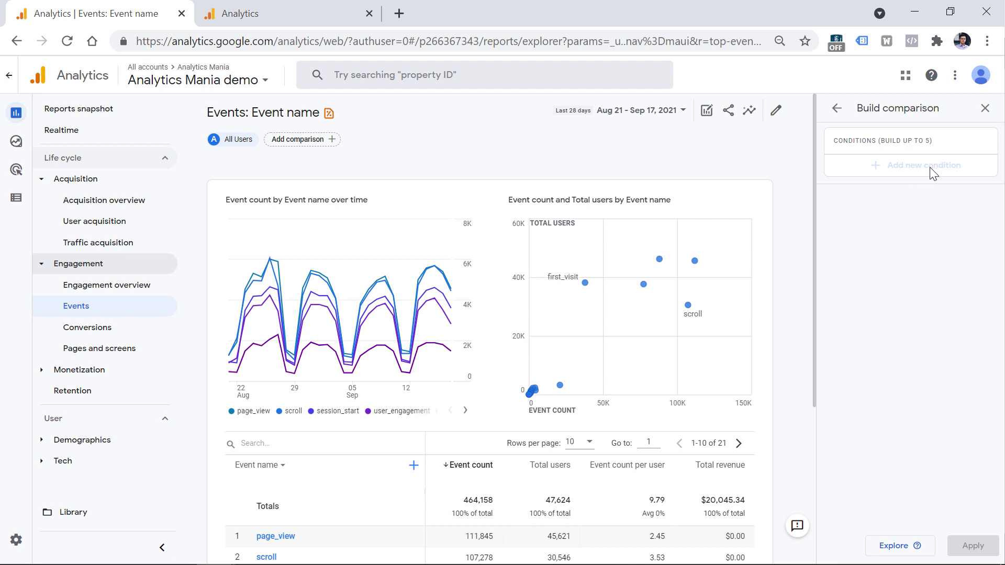
{"action": "left_click", "coordinate": [67, 41]}
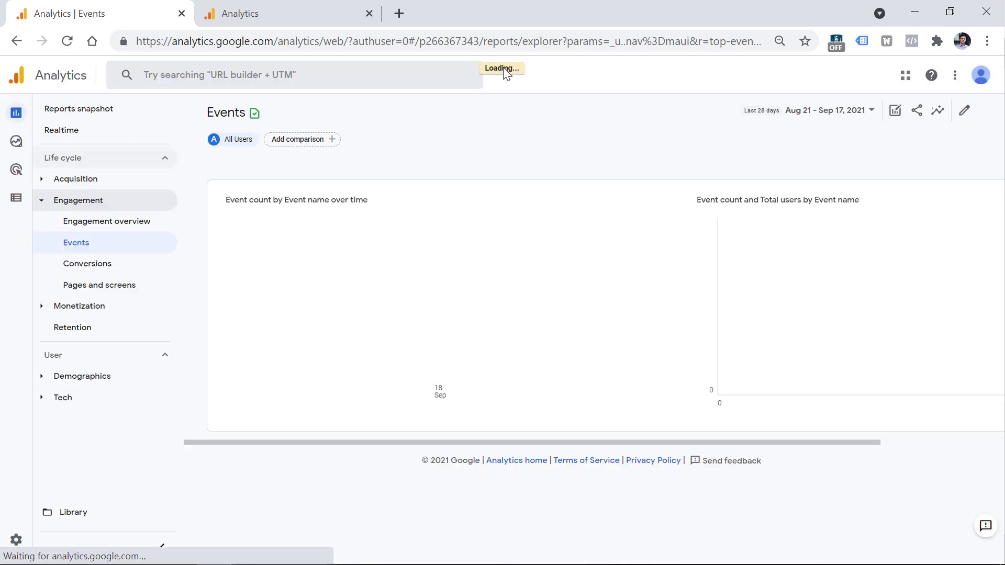
{"action": "left_click", "coordinate": [895, 112]}
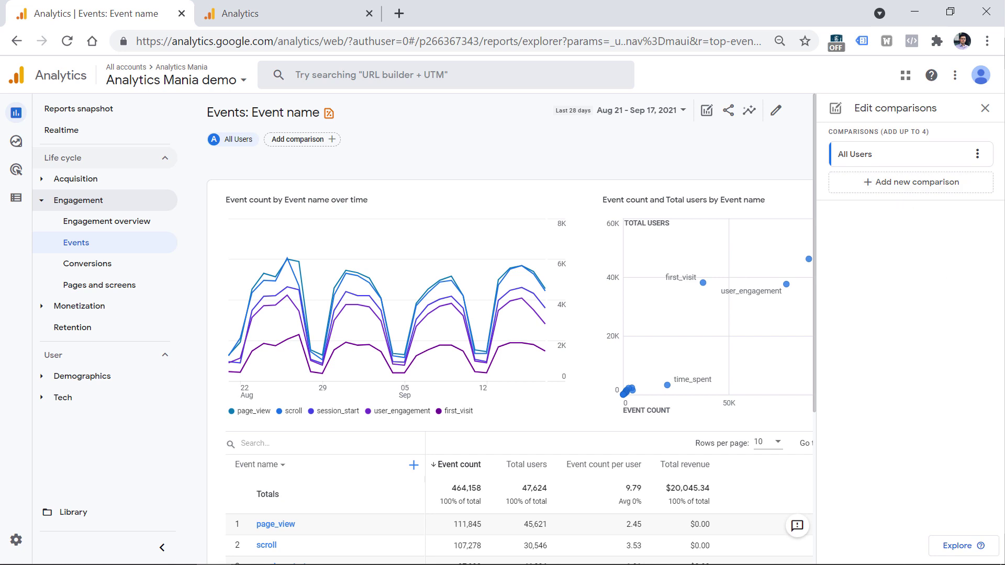
{"action": "left_click", "coordinate": [985, 108]}
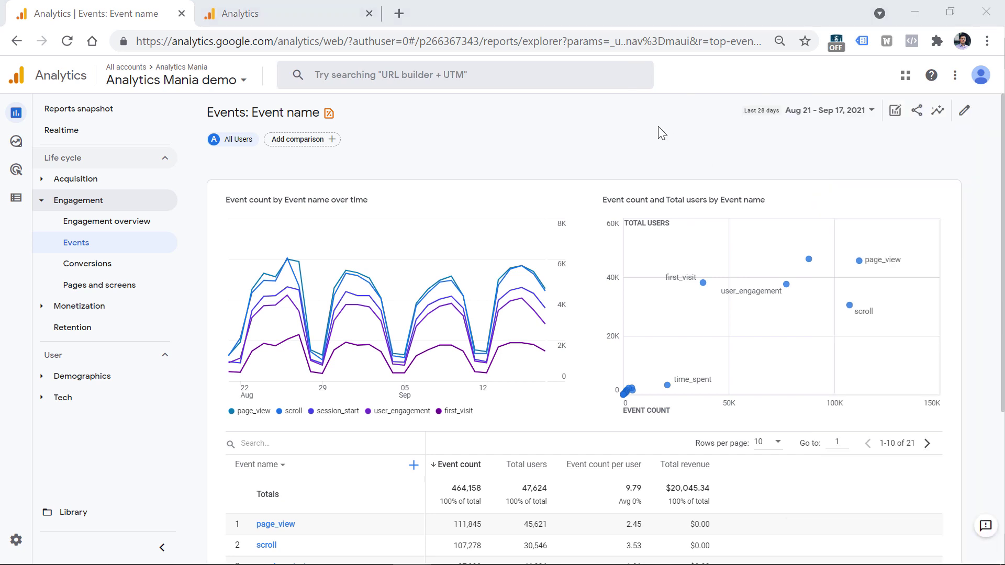
Add an Audience name = Purchasers comparison beside All Users on Events, apply it, and open it in Explore
{"action": "left_click", "coordinate": [896, 117]}
{"action": "left_click", "coordinate": [916, 187]}
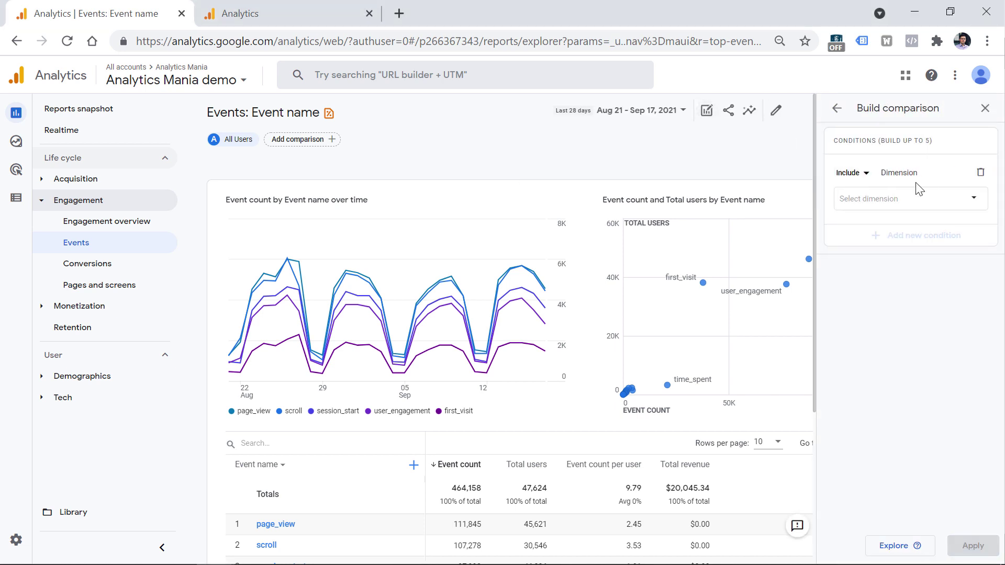
{"action": "left_click", "coordinate": [897, 200]}
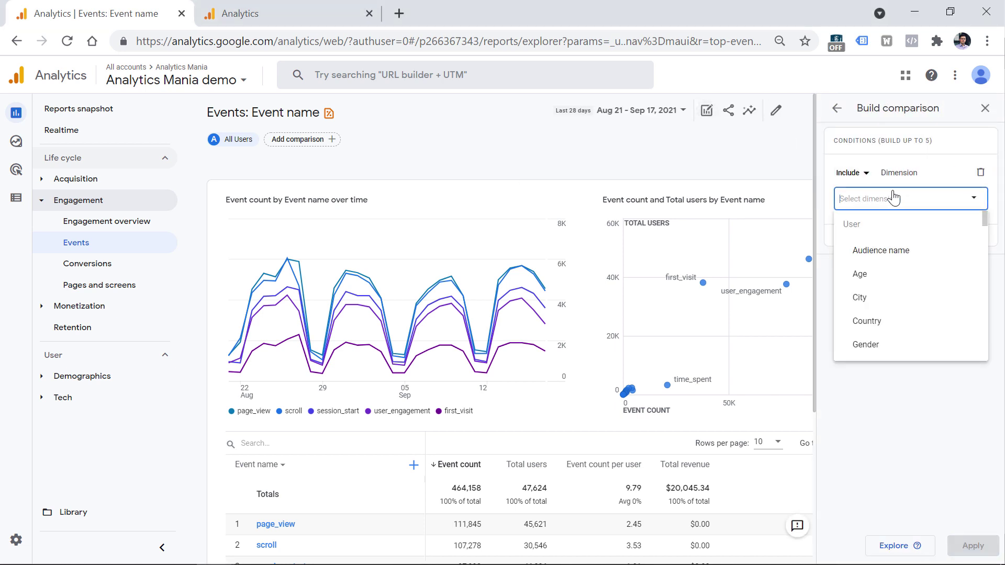
{"action": "left_click", "coordinate": [891, 251]}
{"action": "left_click", "coordinate": [913, 244]}
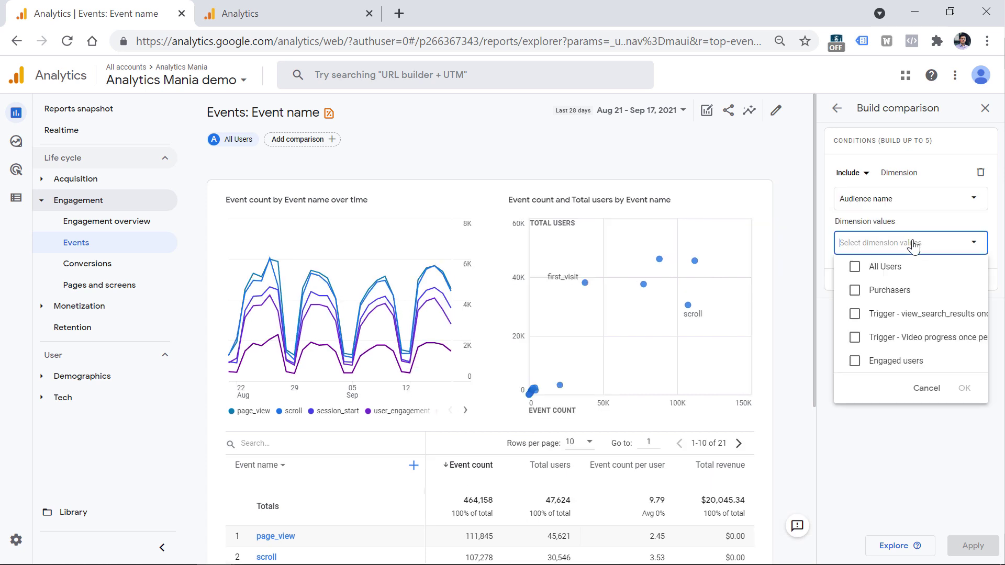
{"action": "left_click", "coordinate": [855, 290]}
{"action": "left_click", "coordinate": [967, 389]}
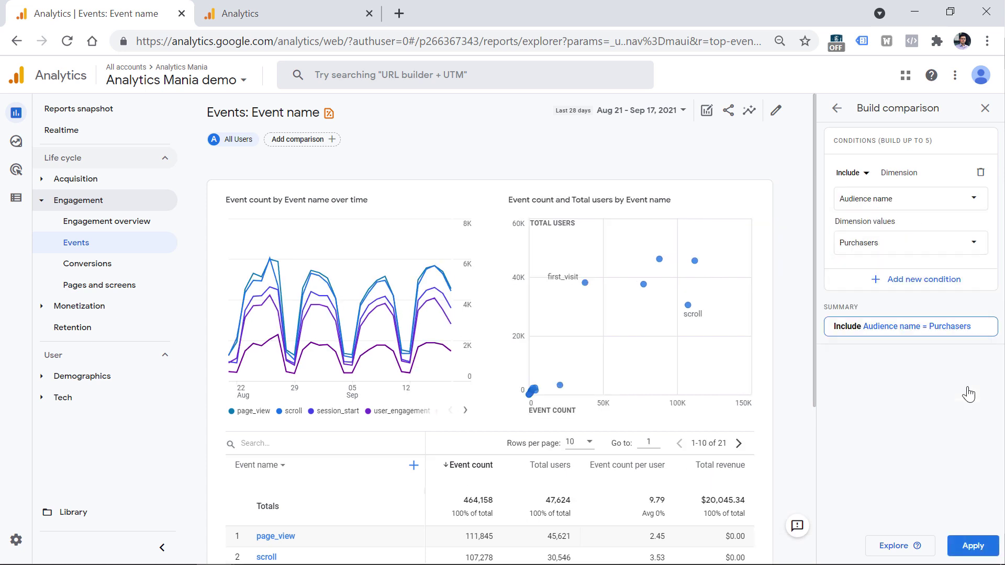
{"action": "left_click", "coordinate": [965, 547]}
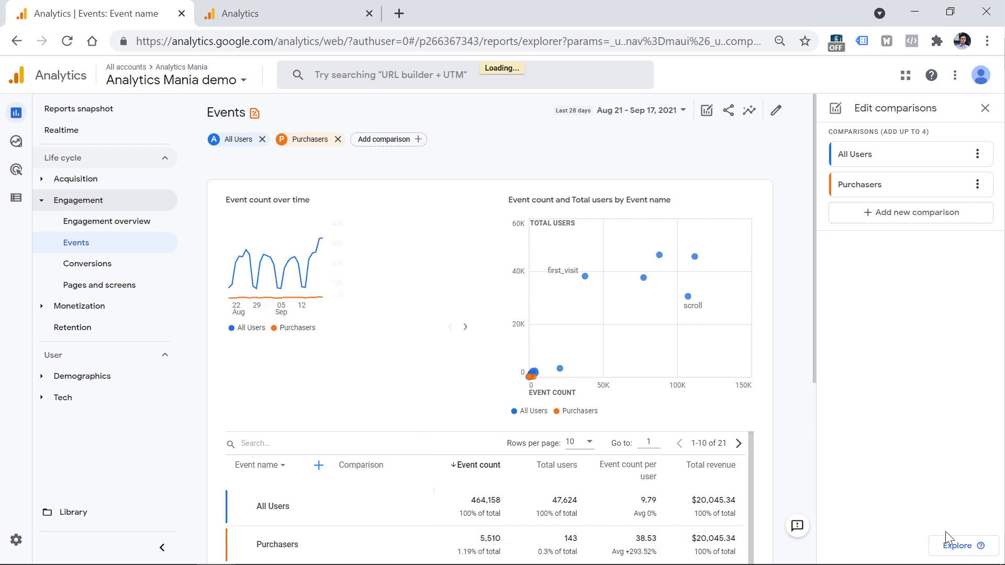
{"action": "left_click", "coordinate": [961, 549]}
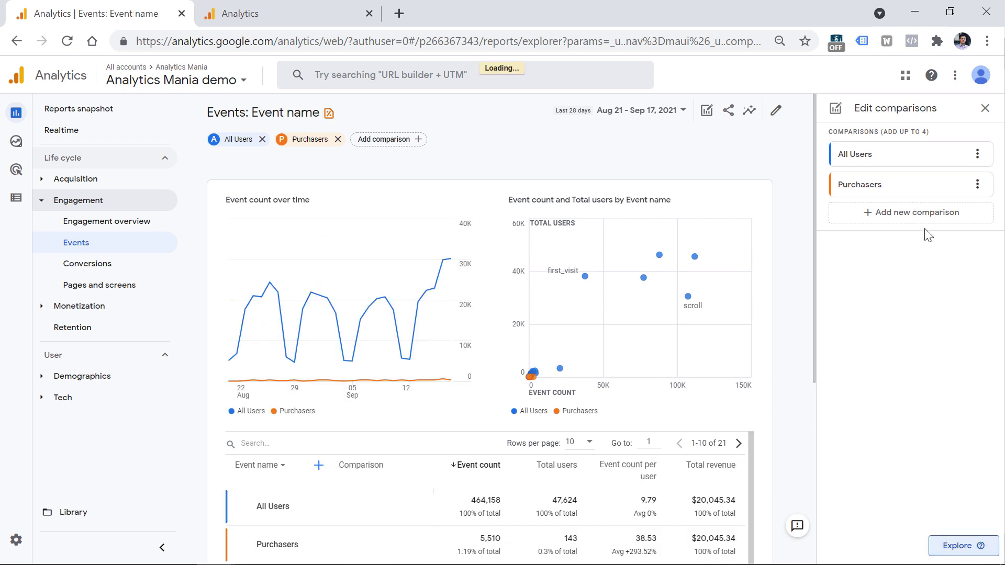